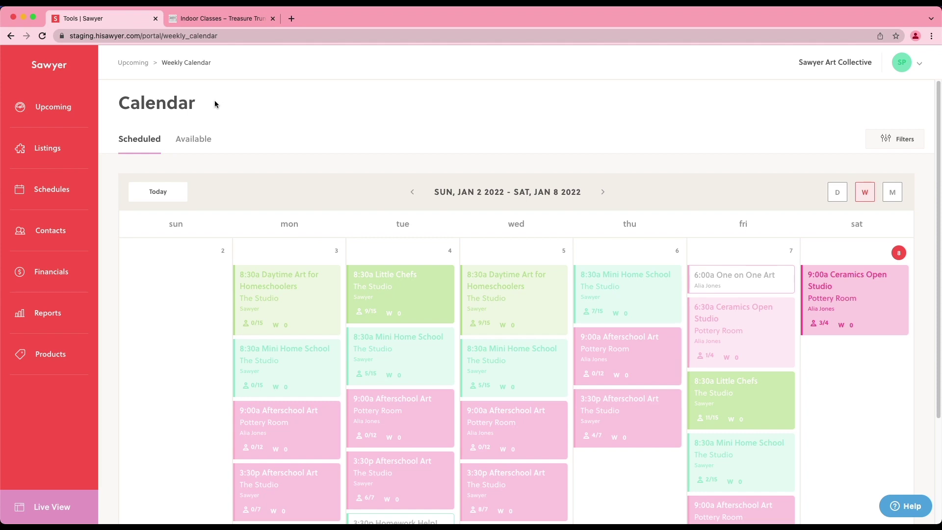
View the class schedule widget embedded on the Treasure Trunk Theatre Indoor Classes page and close that page.
{"action": "left_click", "coordinate": [222, 18]}
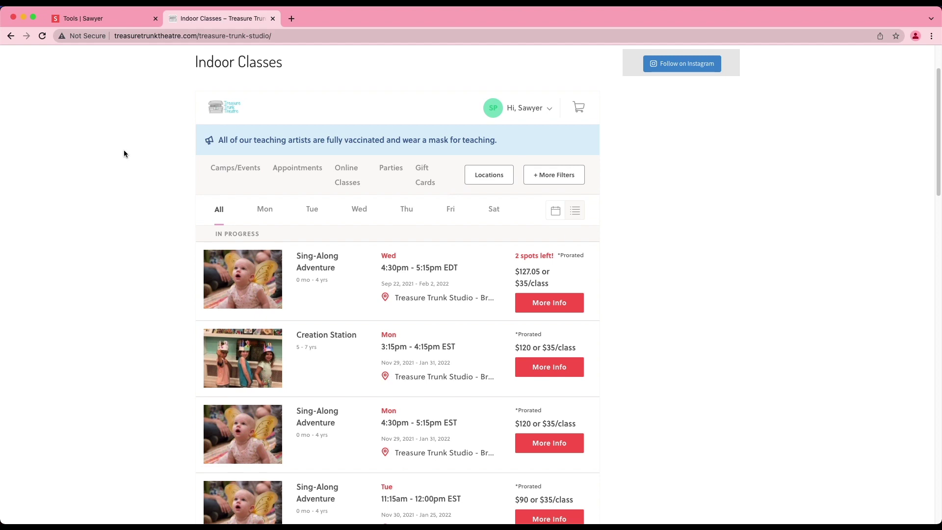
{"action": "left_click", "coordinate": [273, 18]}
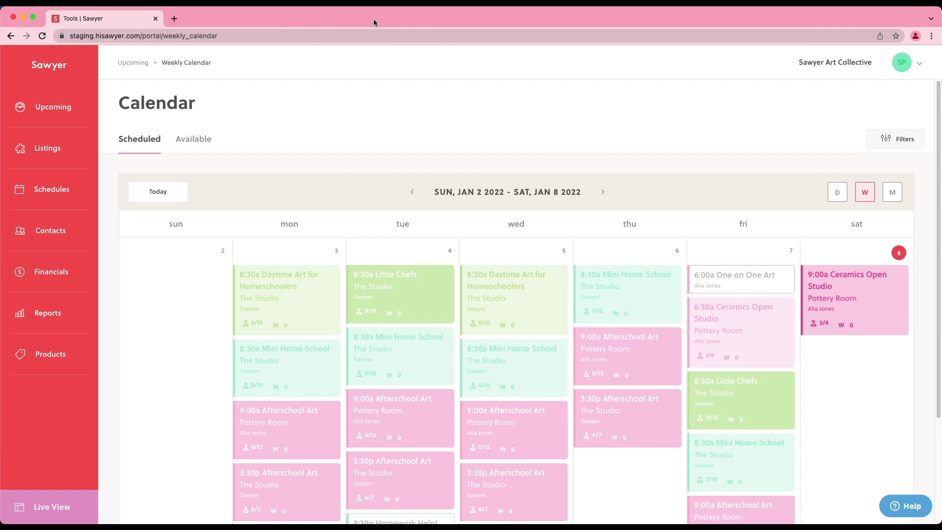
Enable the Widget Calendar view for customers in the account settings.
{"action": "left_click", "coordinate": [906, 58]}
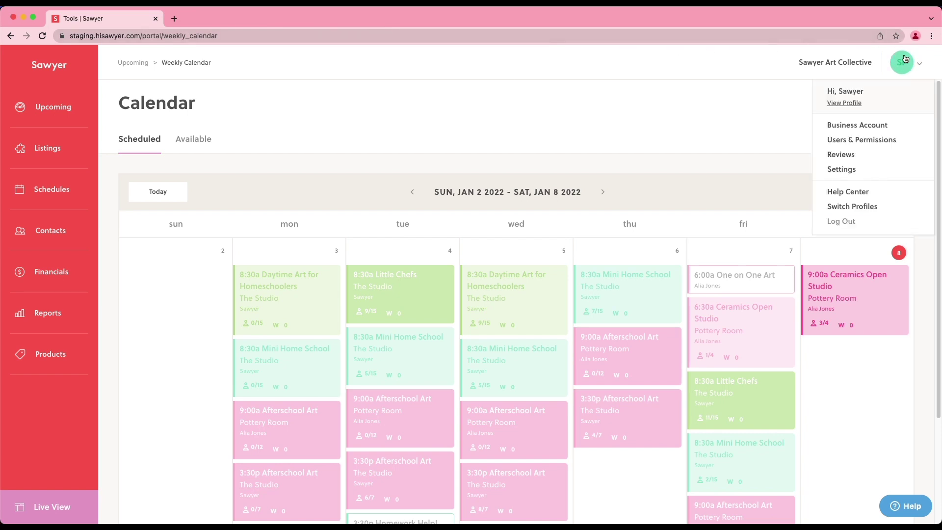
{"action": "left_click", "coordinate": [849, 171]}
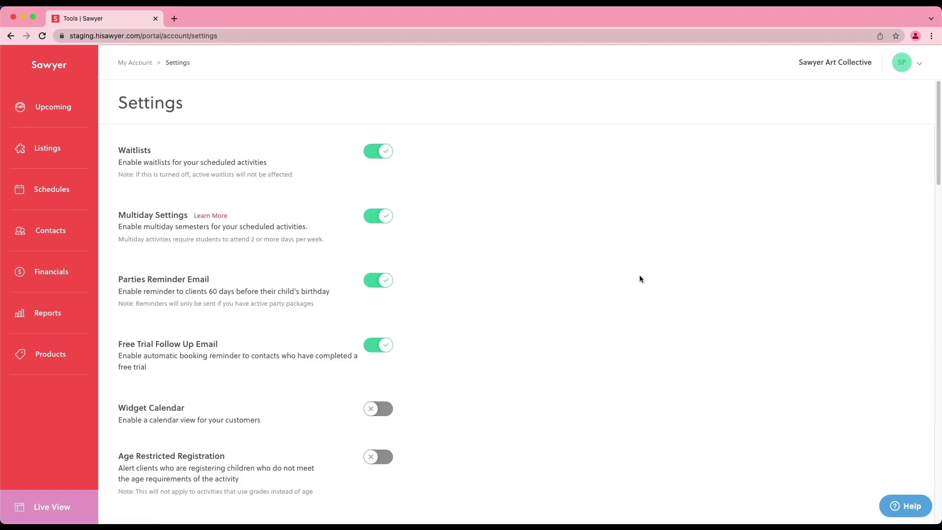
{"action": "left_click", "coordinate": [384, 408]}
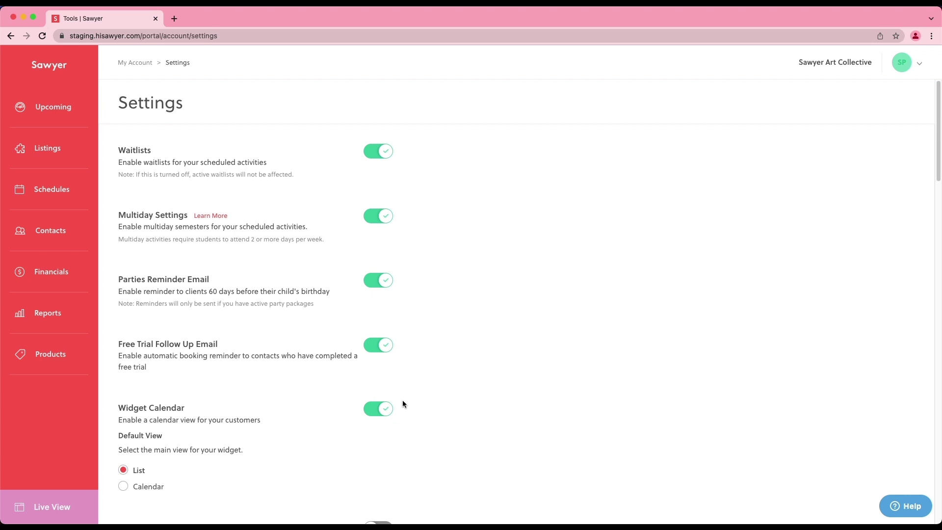
Open the live customer view and examine each category, from Drop-ins, Semesters and Camps/Events through Parties and Gift Cards.
{"action": "left_click", "coordinate": [33, 510]}
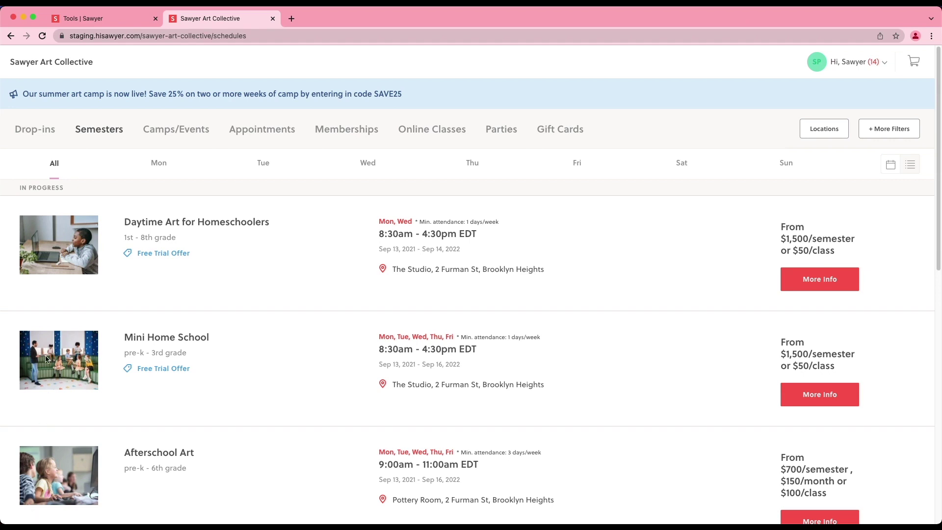
{"action": "left_click", "coordinate": [16, 135]}
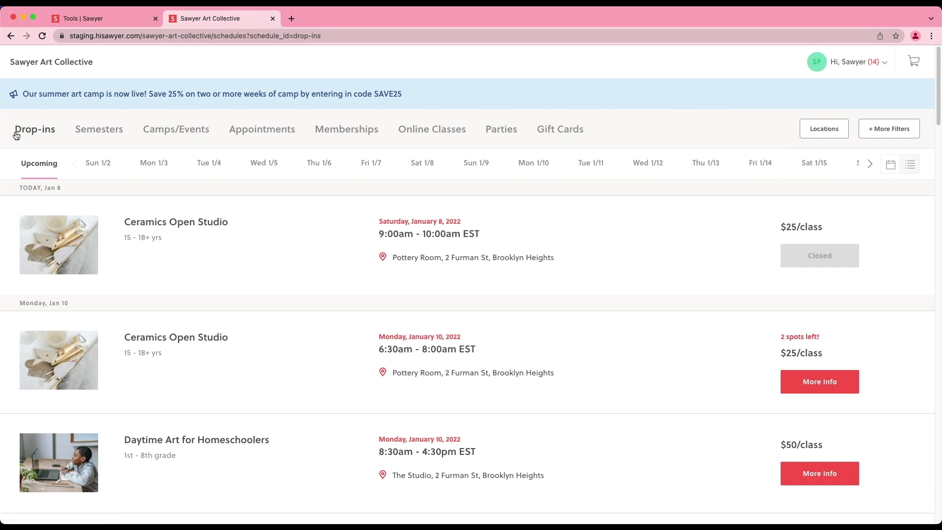
{"action": "left_click", "coordinate": [90, 133]}
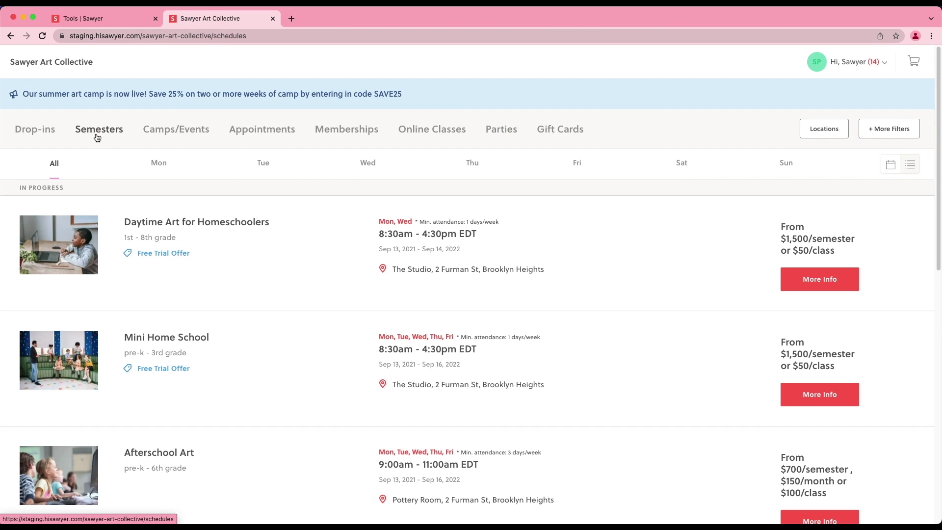
{"action": "left_click", "coordinate": [156, 138]}
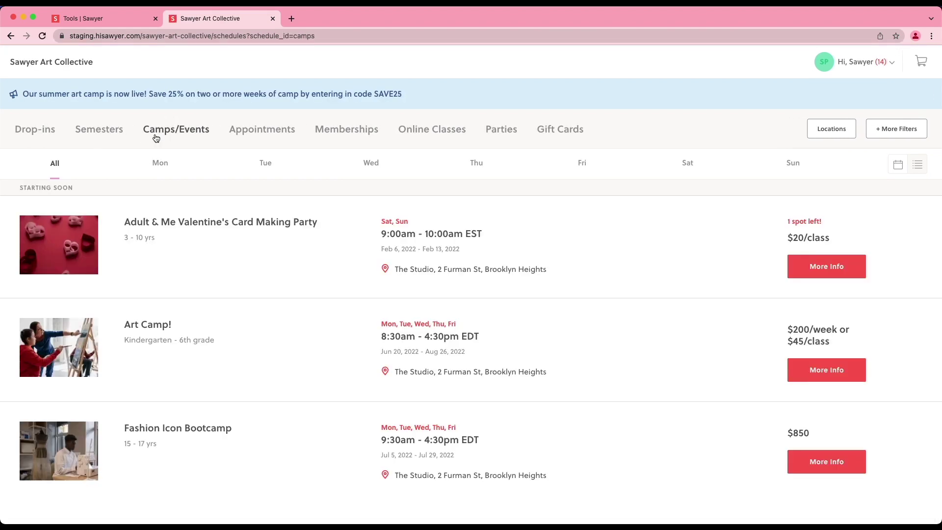
{"action": "left_click", "coordinate": [243, 134]}
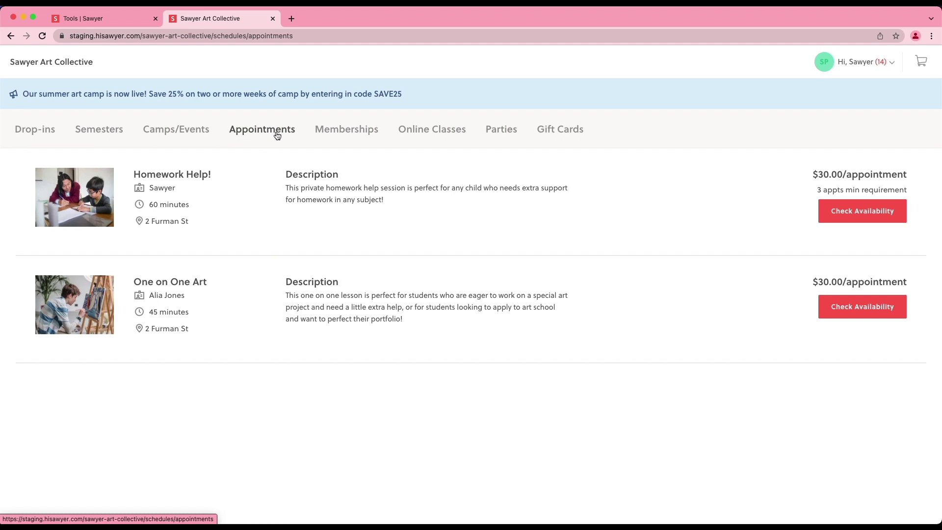
{"action": "left_click", "coordinate": [321, 136]}
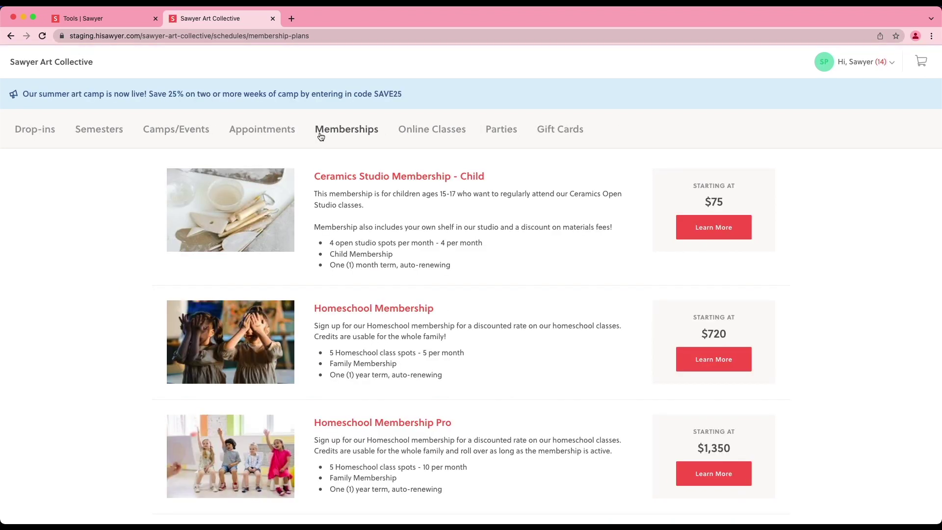
{"action": "left_click", "coordinate": [410, 130]}
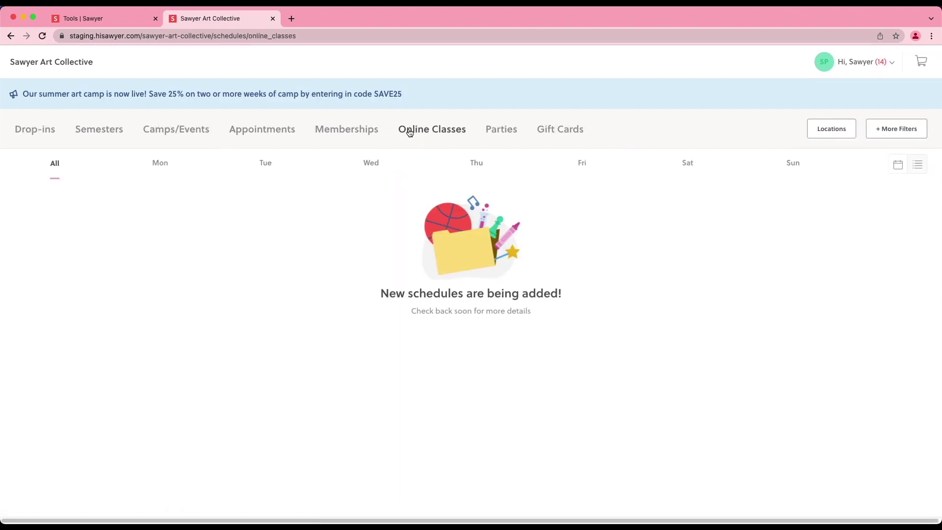
{"action": "left_click", "coordinate": [490, 132]}
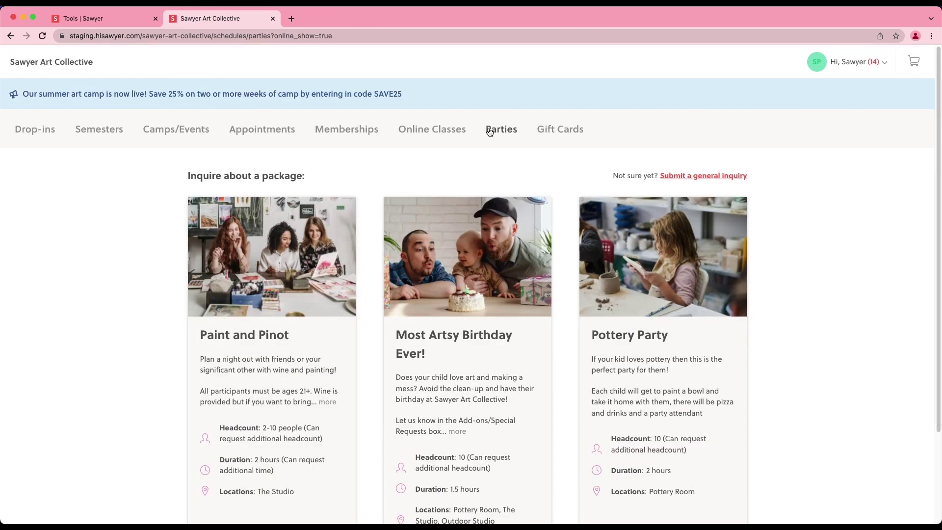
{"action": "left_click", "coordinate": [542, 131]}
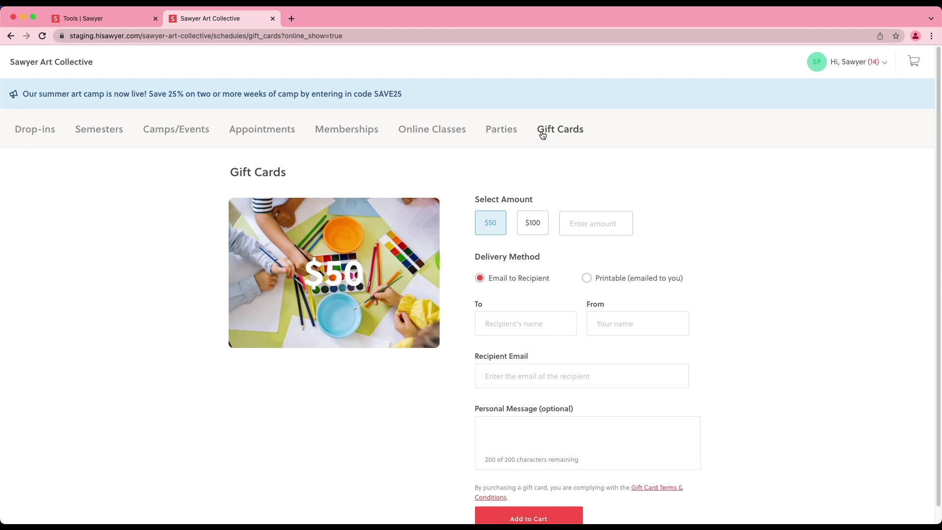
Return to the Sawyer portal and search the current semester schedules for "ceramics open studio".
{"action": "left_click", "coordinate": [134, 19]}
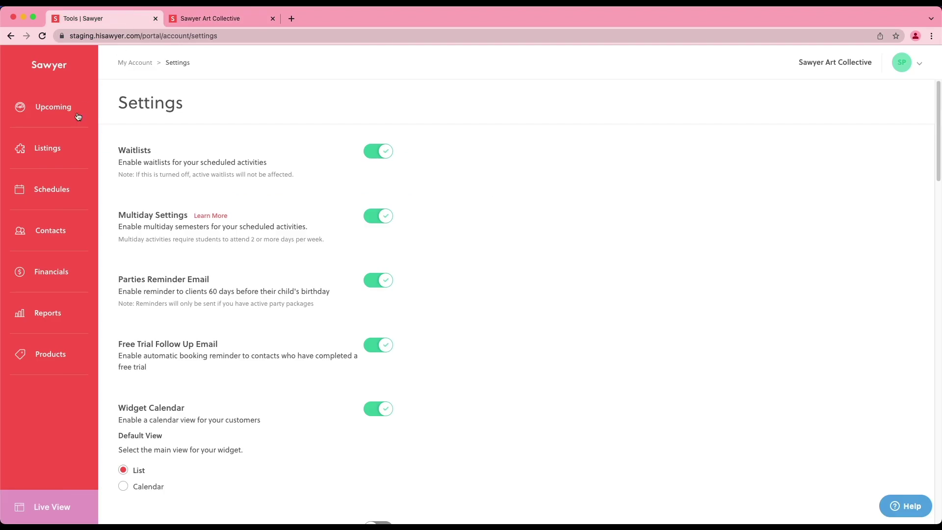
{"action": "left_click", "coordinate": [47, 190]}
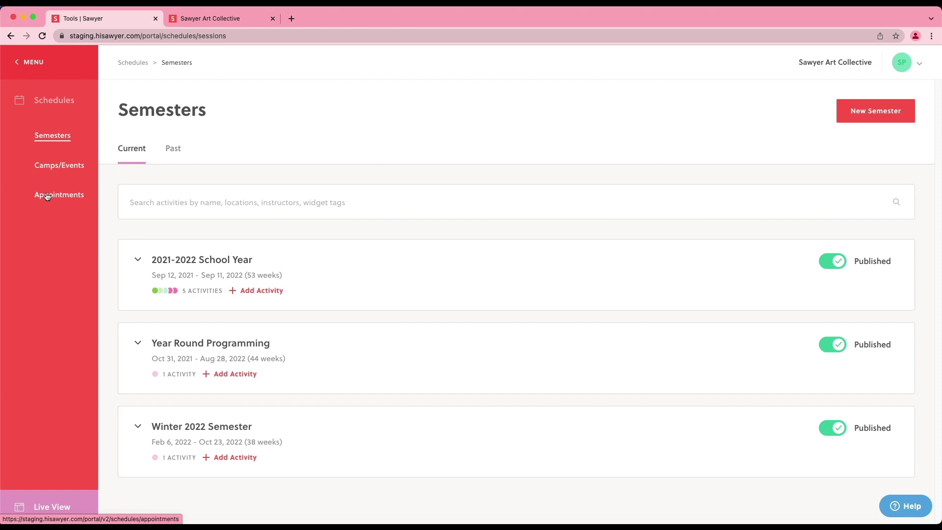
{"action": "left_click", "coordinate": [252, 192]}
{"action": "type", "text": "ceramics"}
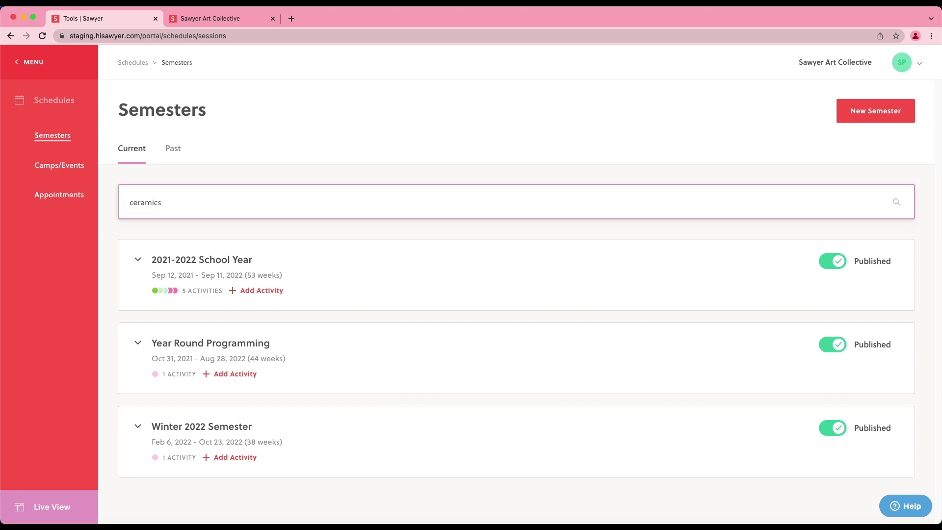
{"action": "type", "text": " open studio"}
{"action": "key", "text": "Return"}
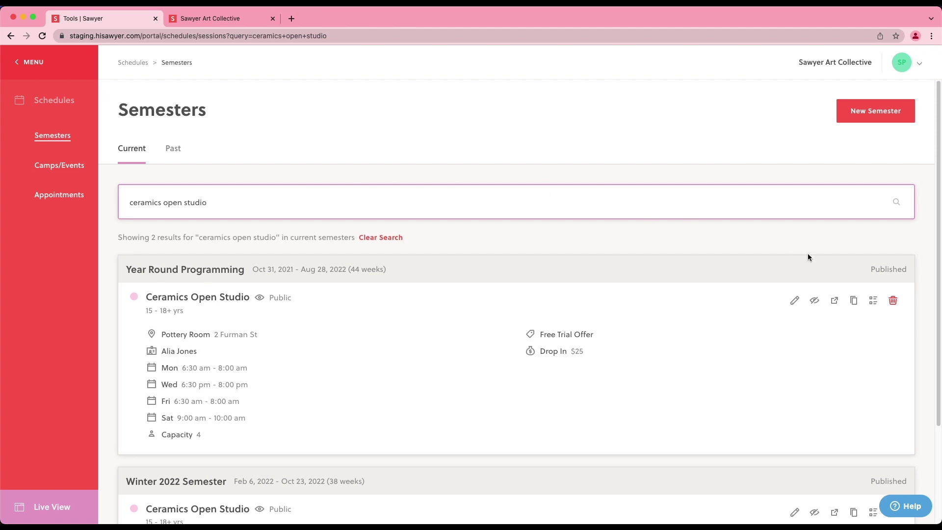
Add the widget tags "adults" and "winter" to the Winter 2022 Semester's Ceramics Open Studio activity and save its details.
{"action": "scroll", "coordinate": [808, 255], "scroll_direction": "down", "scroll_amount": 3}
{"action": "left_click", "coordinate": [794, 388]}
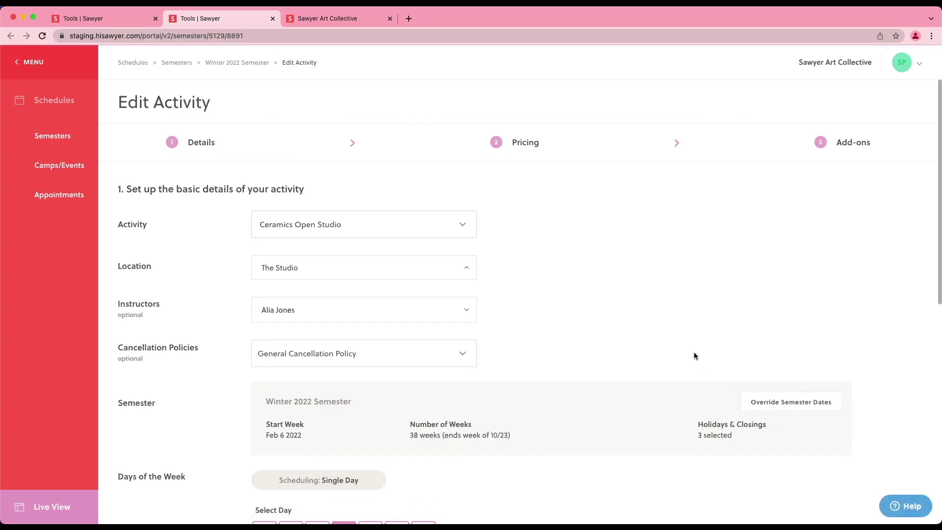
{"action": "scroll", "coordinate": [694, 353], "scroll_direction": "down", "scroll_amount": 4}
{"action": "scroll", "coordinate": [694, 356], "scroll_direction": "down", "scroll_amount": 1}
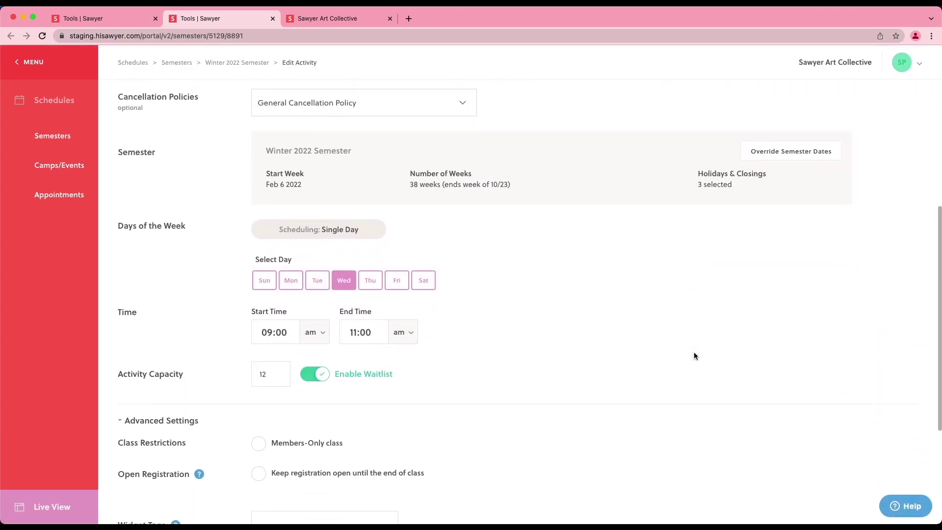
{"action": "scroll", "coordinate": [694, 355], "scroll_direction": "down", "scroll_amount": 3}
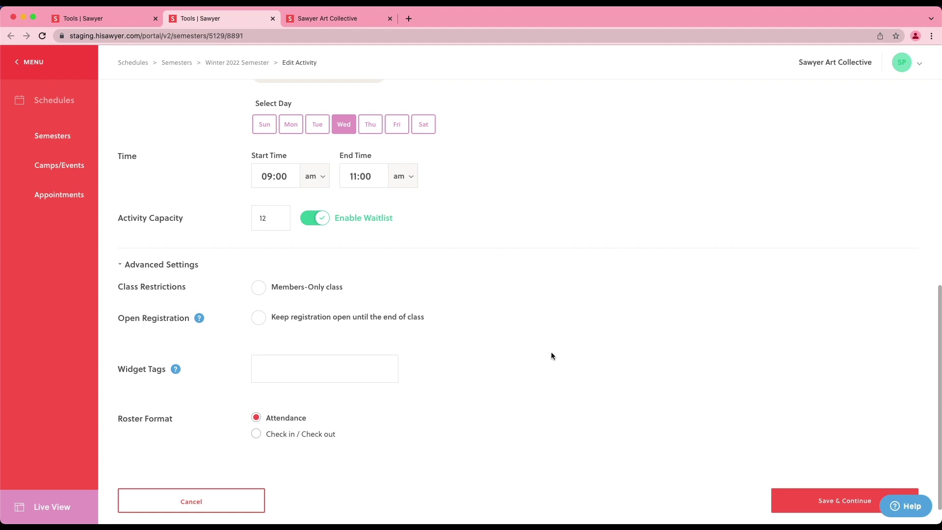
{"action": "left_click", "coordinate": [294, 369]}
{"action": "type", "text": "adult"}
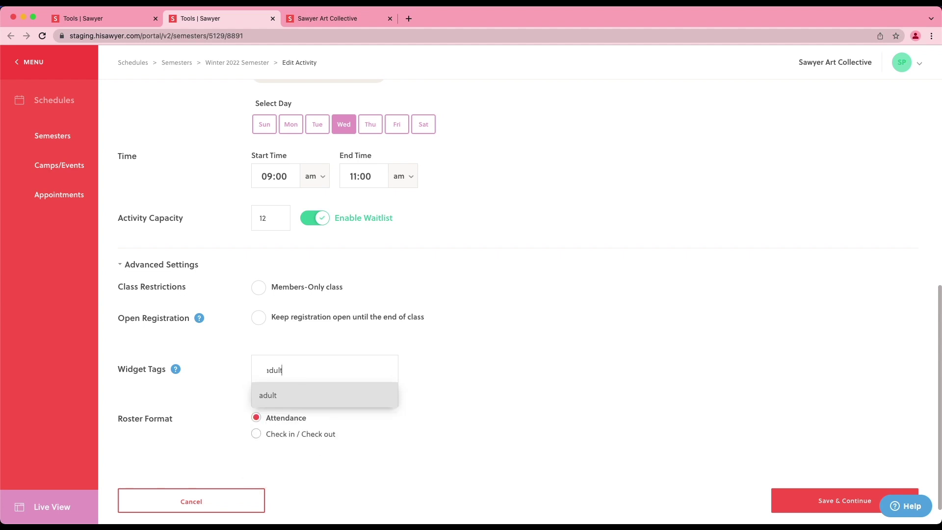
{"action": "type", "text": "s"}
{"action": "key", "text": "Return"}
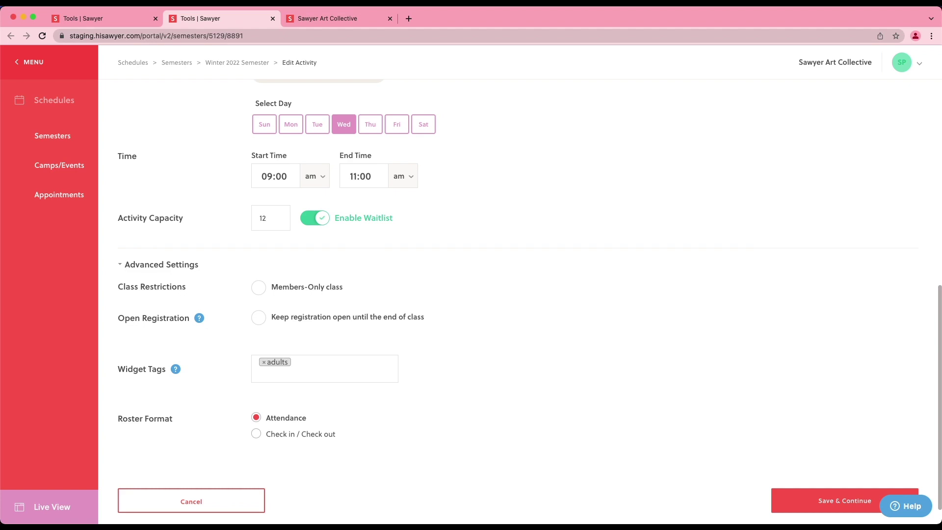
{"action": "type", "text": "winter"}
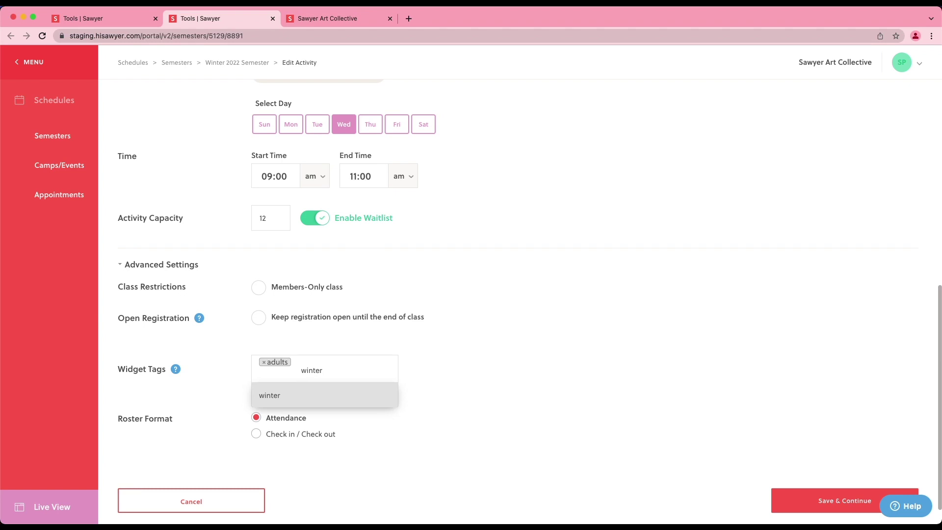
{"action": "key", "text": "Return"}
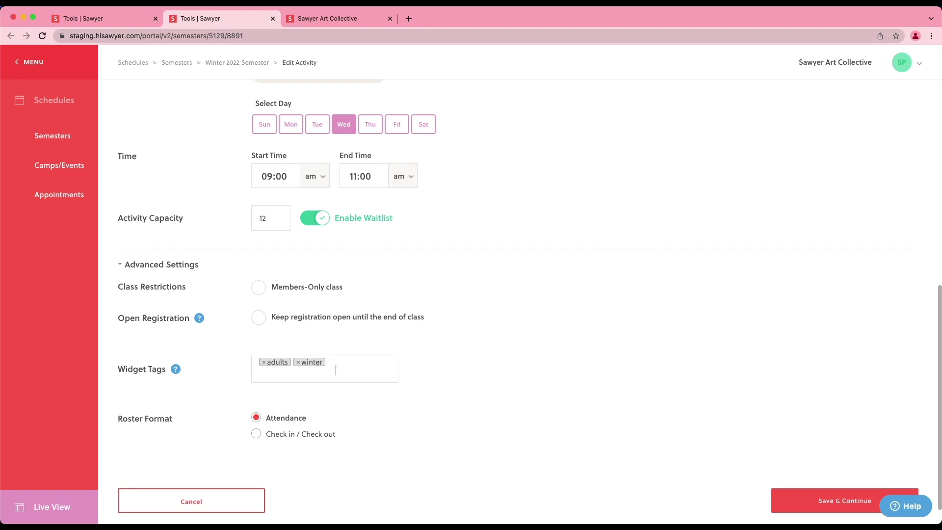
{"action": "left_click", "coordinate": [832, 505]}
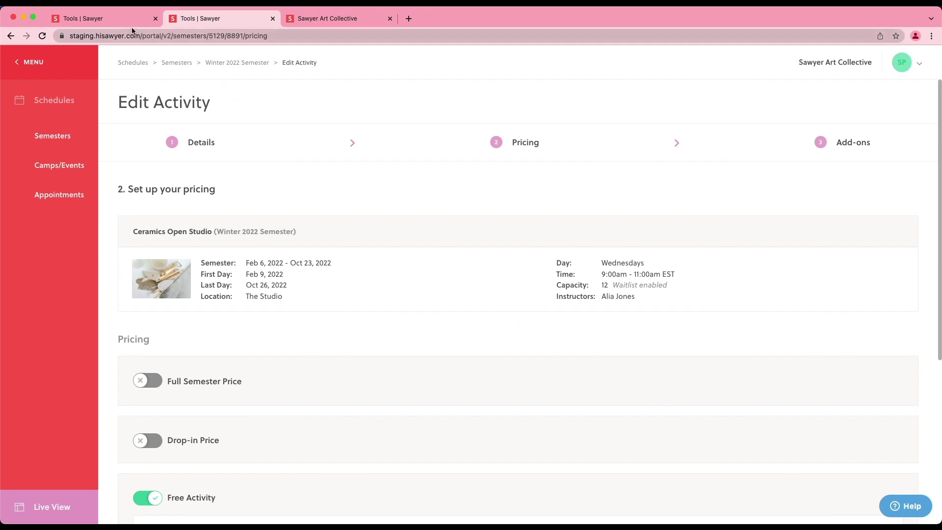
Add the existing "adults" and "winter" widget tags to the Year Round Programming Ceramics Open Studio activity and save its details.
{"action": "left_click", "coordinate": [113, 23]}
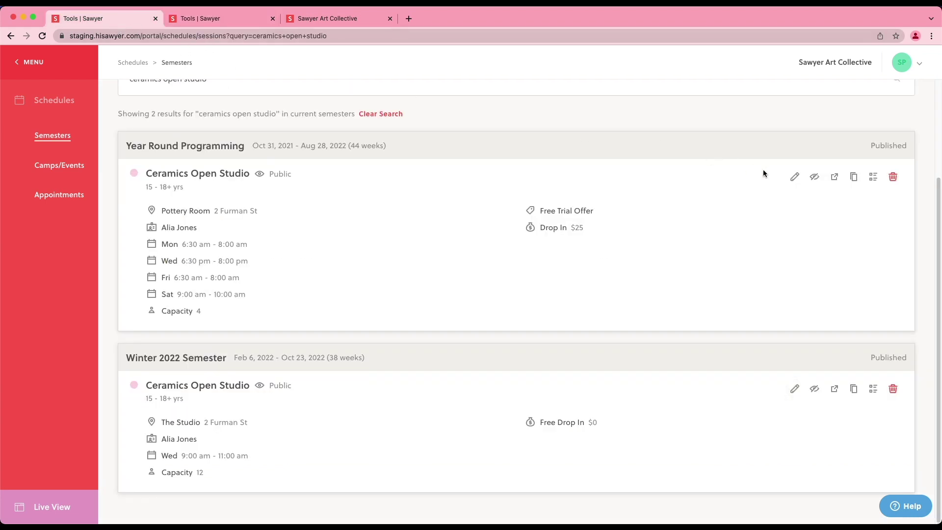
{"action": "left_click", "coordinate": [793, 176]}
{"action": "scroll", "coordinate": [773, 199], "scroll_direction": "down", "scroll_amount": 10}
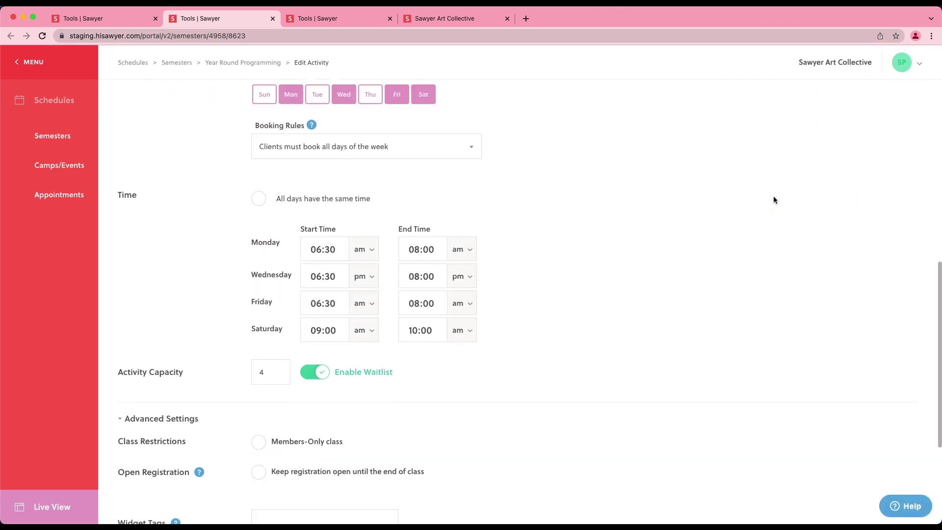
{"action": "scroll", "coordinate": [774, 200], "scroll_direction": "down", "scroll_amount": 4}
{"action": "left_click", "coordinate": [374, 343]}
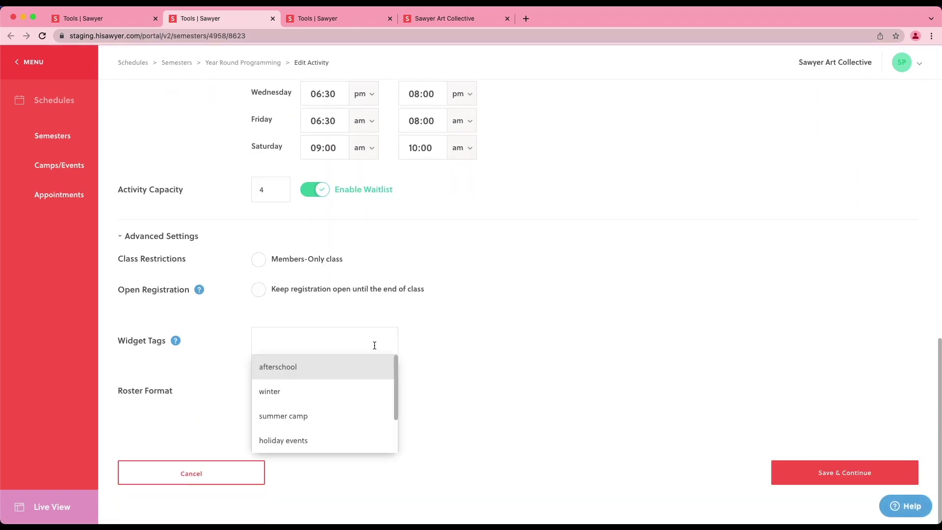
{"action": "scroll", "coordinate": [358, 390], "scroll_direction": "down", "scroll_amount": 2}
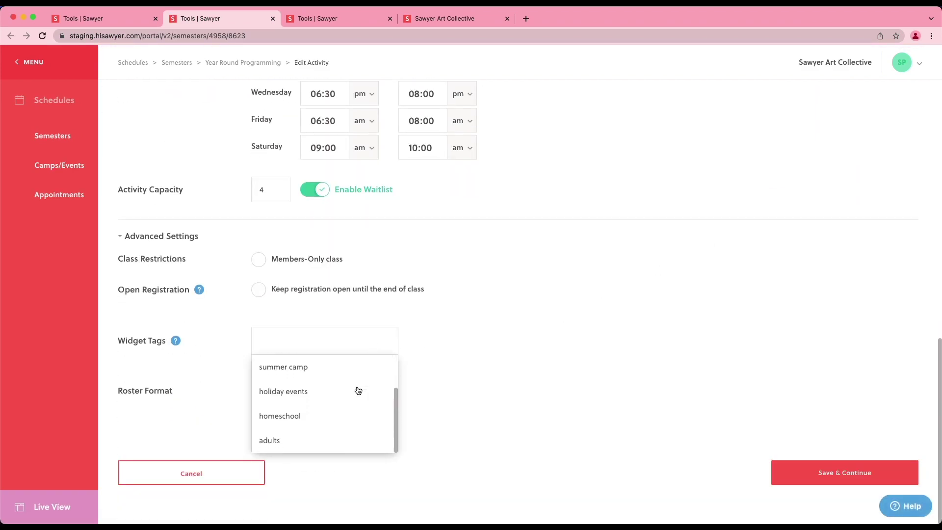
{"action": "left_click", "coordinate": [301, 438]}
{"action": "left_click", "coordinate": [340, 340]}
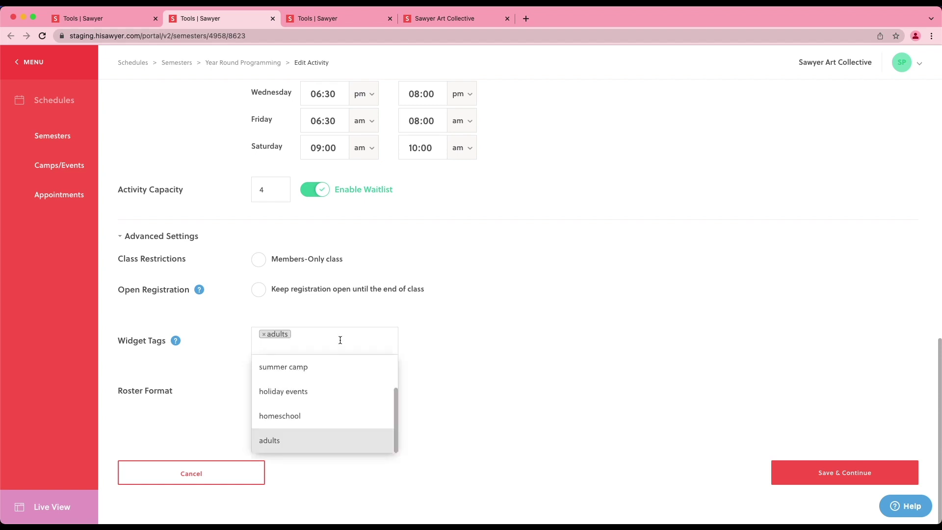
{"action": "scroll", "coordinate": [311, 397], "scroll_direction": "up", "scroll_amount": 2}
{"action": "left_click", "coordinate": [310, 400]}
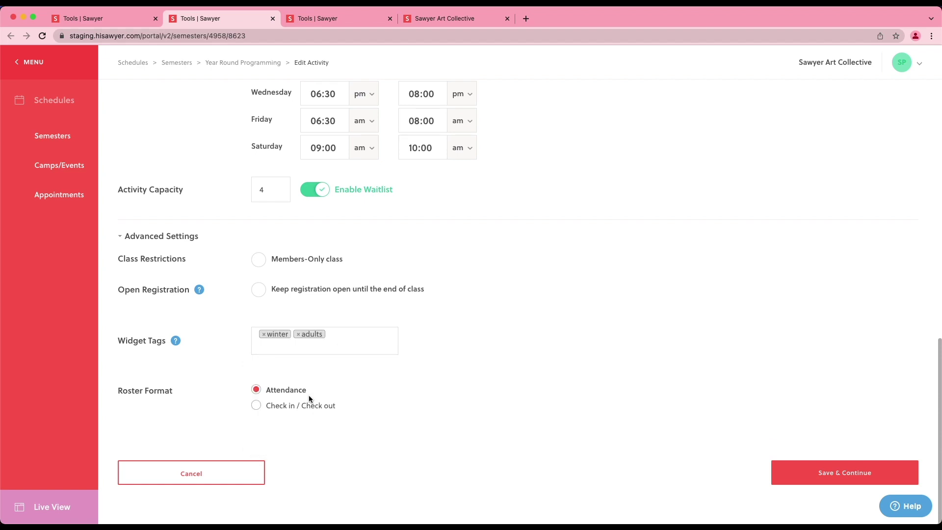
{"action": "left_click", "coordinate": [868, 475]}
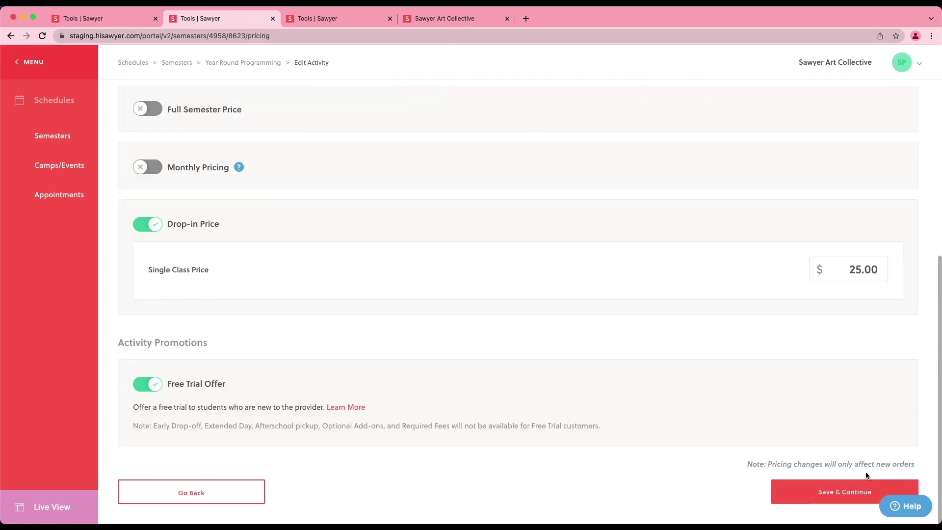